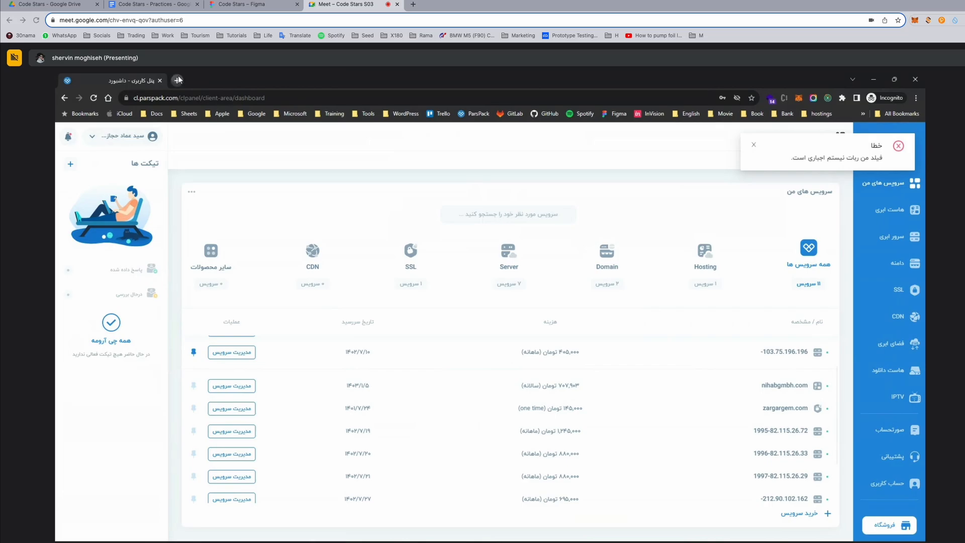
Open nihabgmbh.com in a new tab and examine its default hosting page against the ParsPack dashboard.
left_click(178, 80)
type("niha")
key("Return")
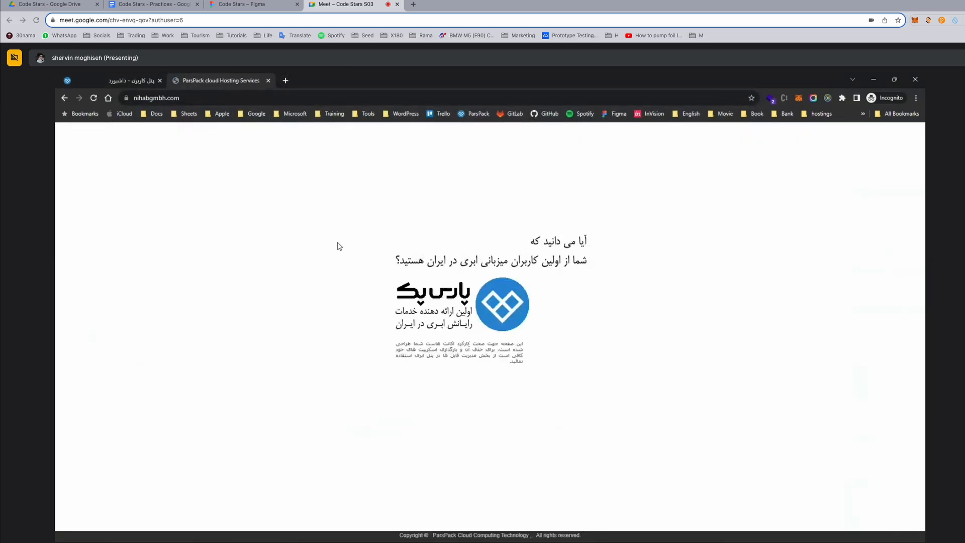
left_click_drag(639, 210, 449, 380)
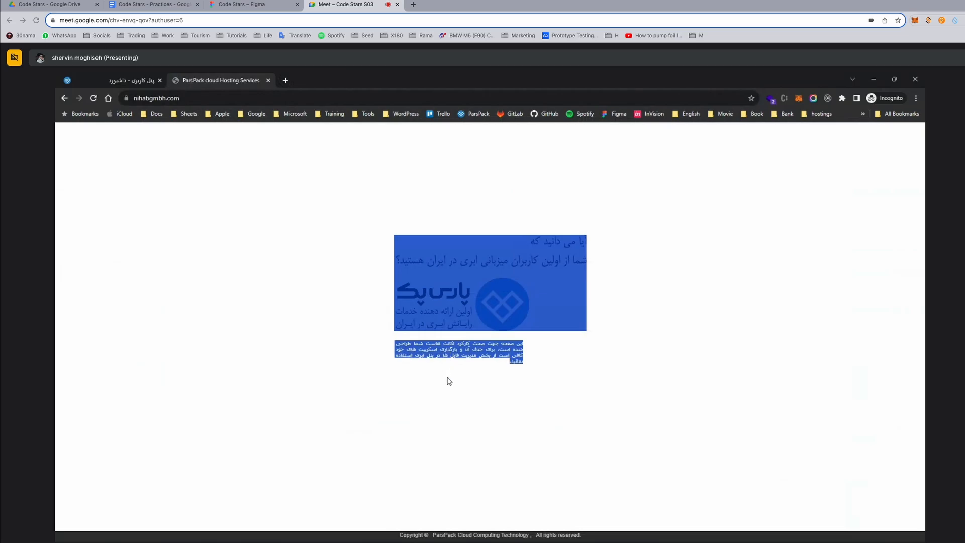
left_click(117, 79)
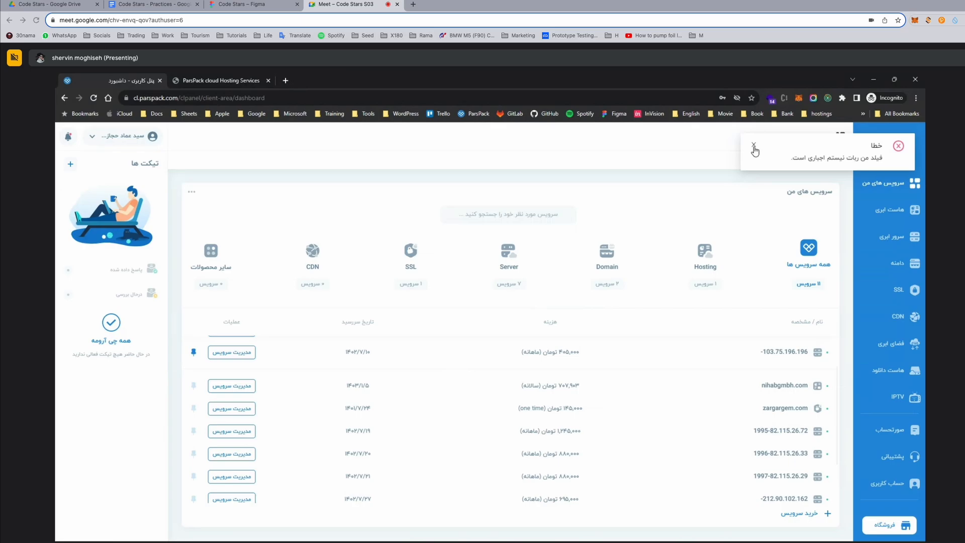
left_click(217, 80)
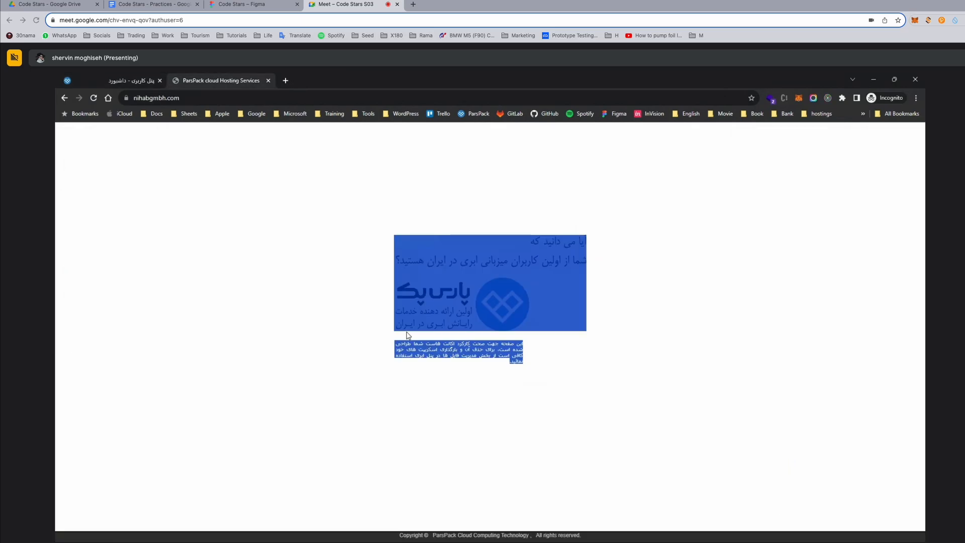
left_click(527, 421)
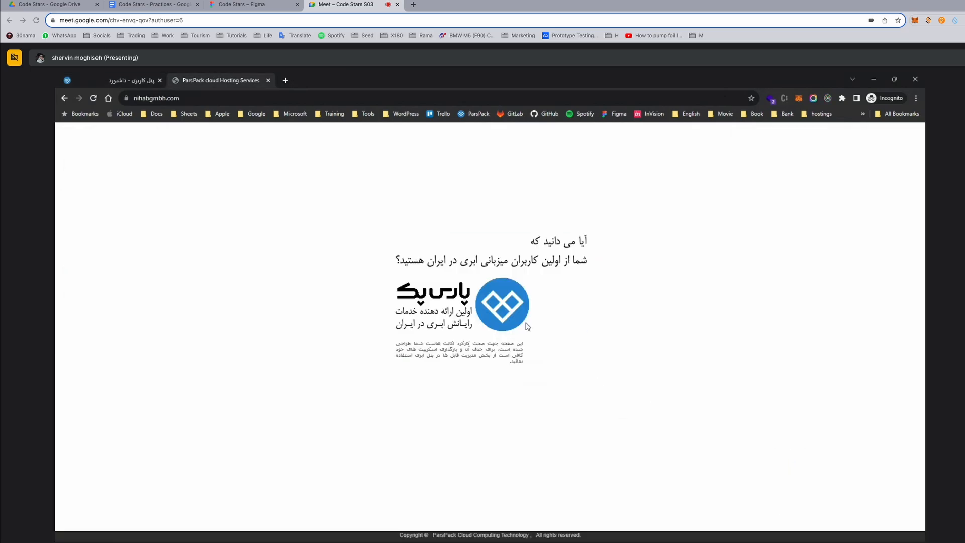
Open the service management of nihabgmbh.com from the dashboard and launch the DirectAdmin file manager through its control panel section.
left_click(98, 74)
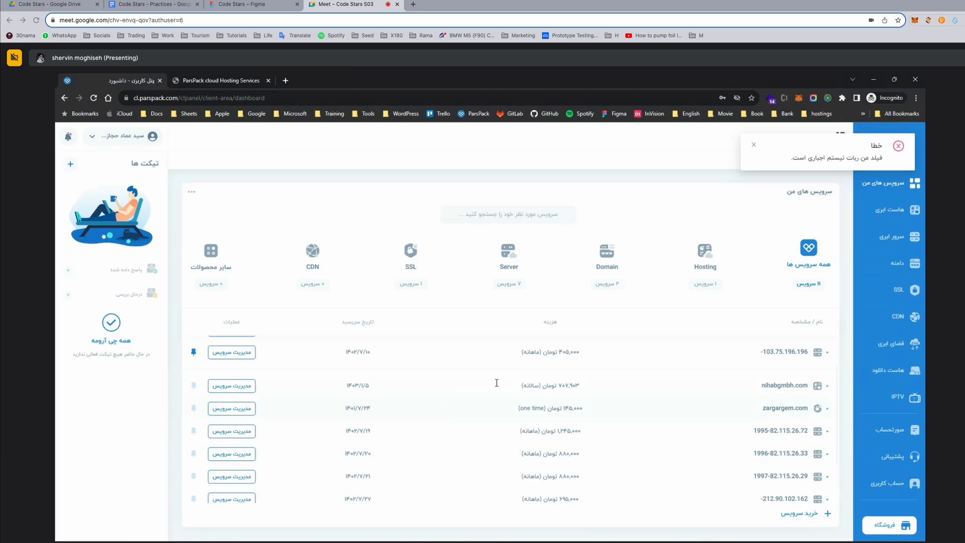
left_click(232, 388)
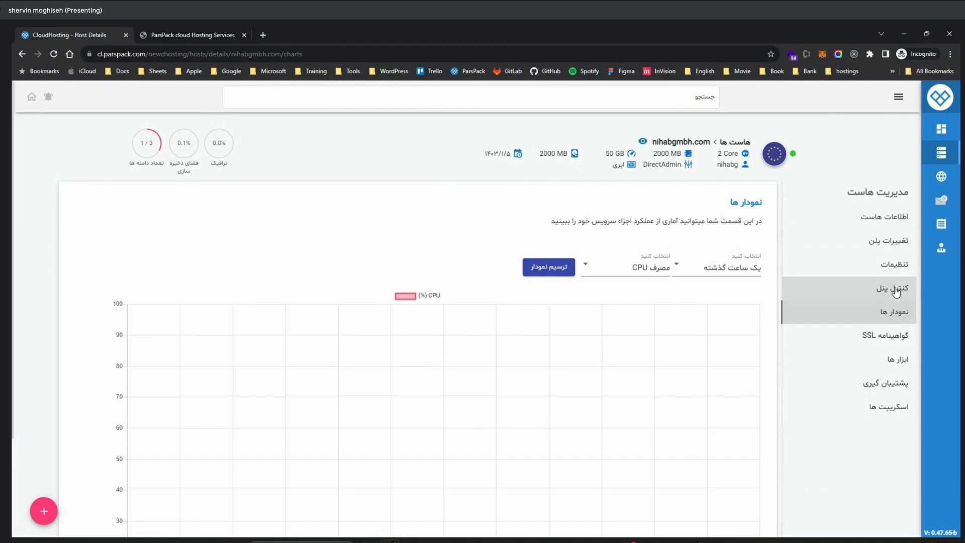
left_click(896, 290)
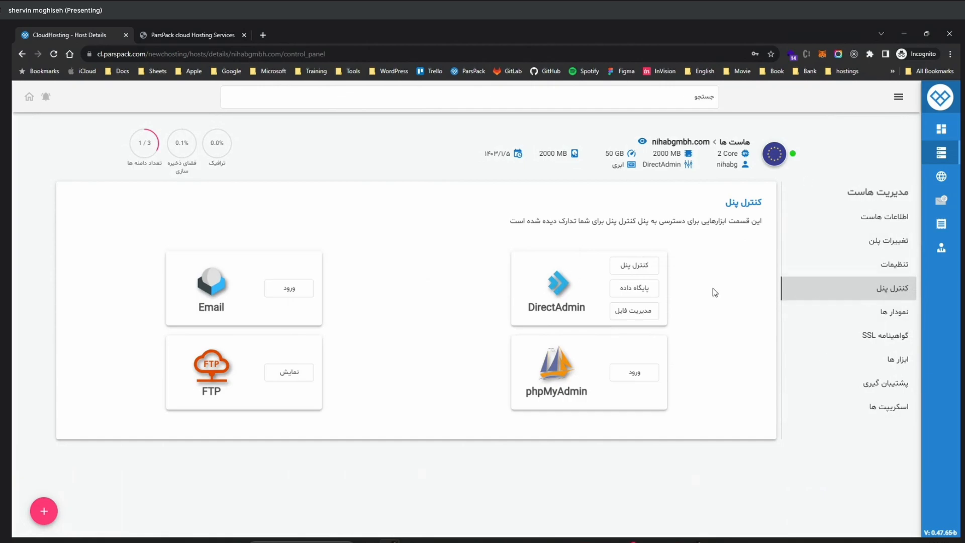
left_click(645, 312)
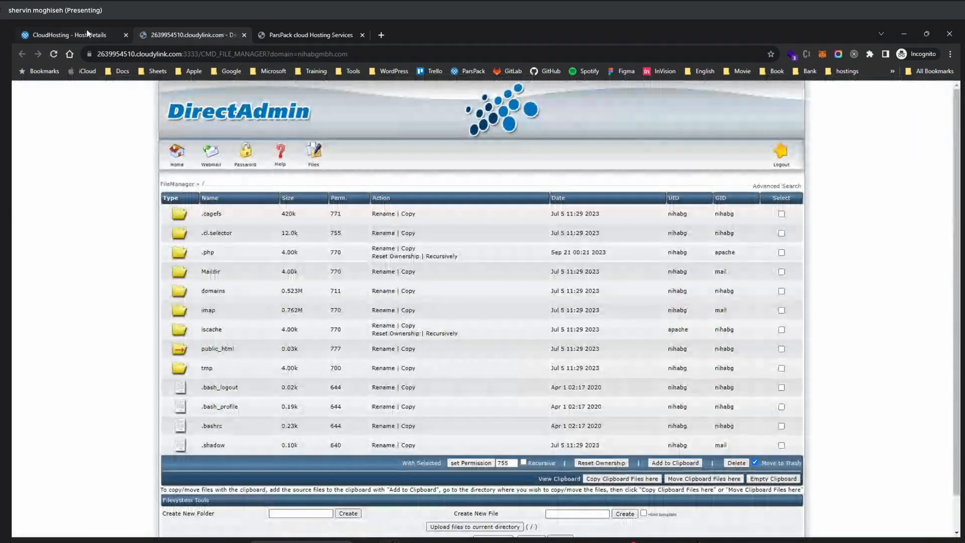
Launch the host's DirectAdmin control panel and open File Manager from the account features.
left_click(86, 31)
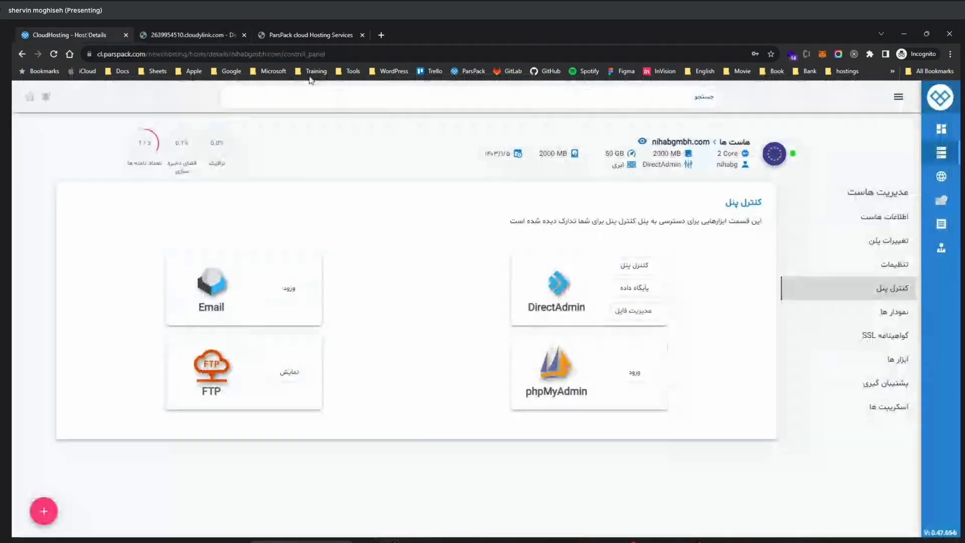
left_click(634, 267)
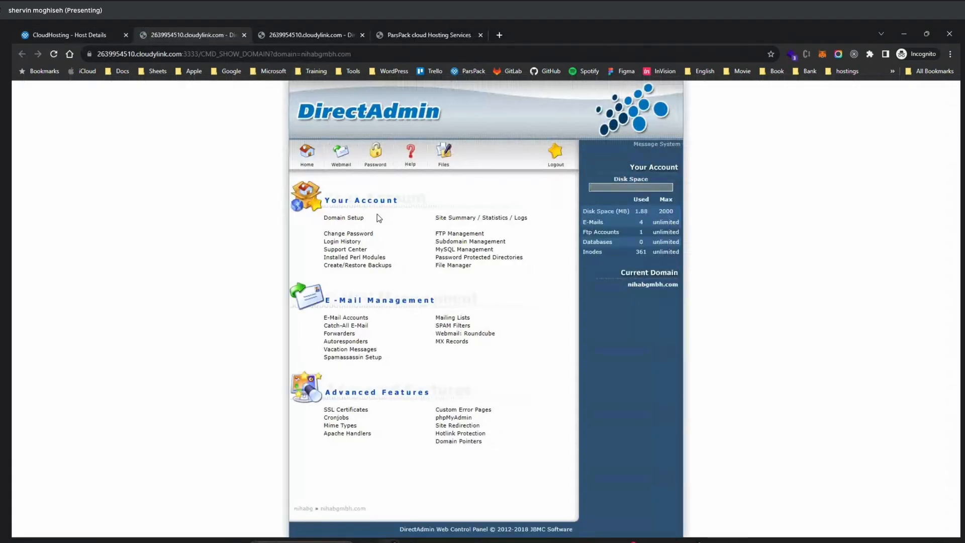
left_click(275, 32)
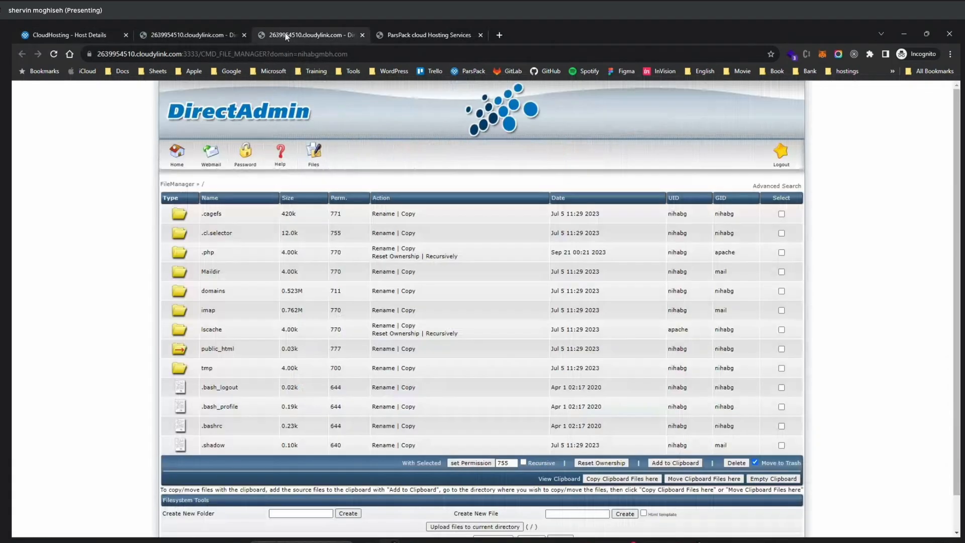
left_click(196, 35)
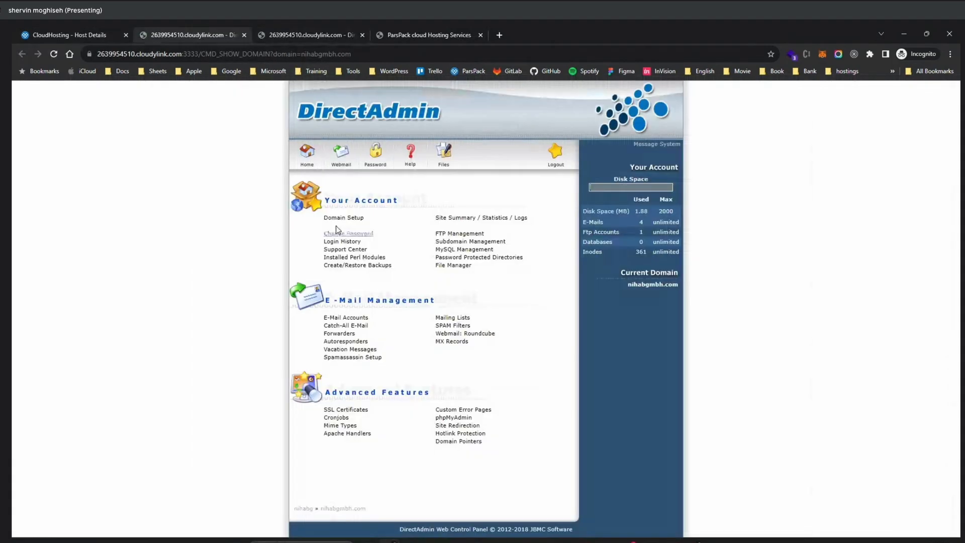
left_click(452, 266)
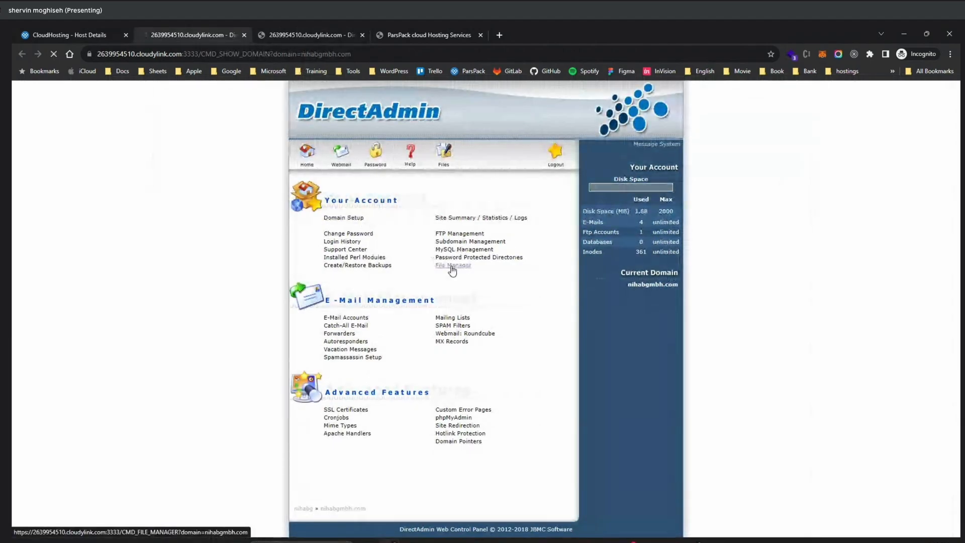
left_click(277, 30)
key("ctrl+1")
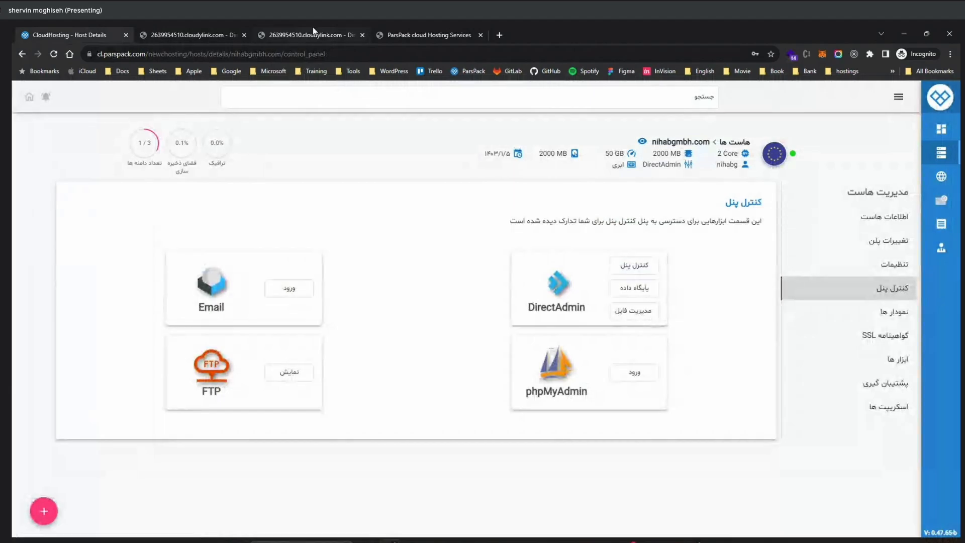
key("ctrl+2")
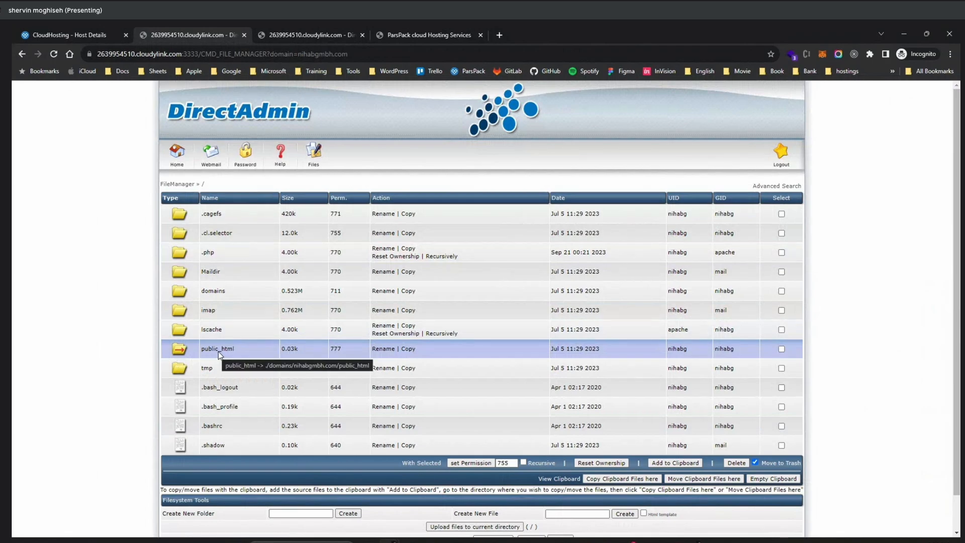
Open the public_html folder in the file manager and compare its files with the live site.
left_click(395, 34)
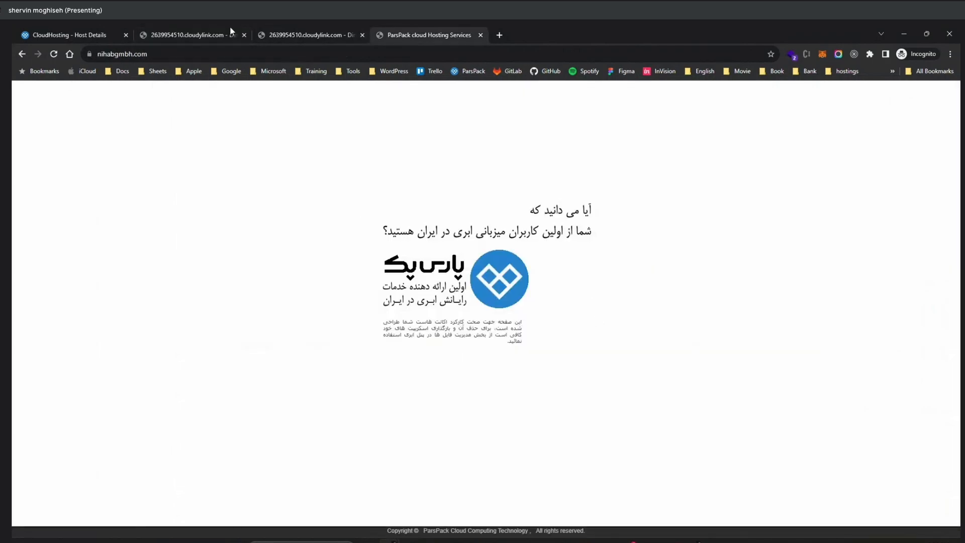
left_click(218, 32)
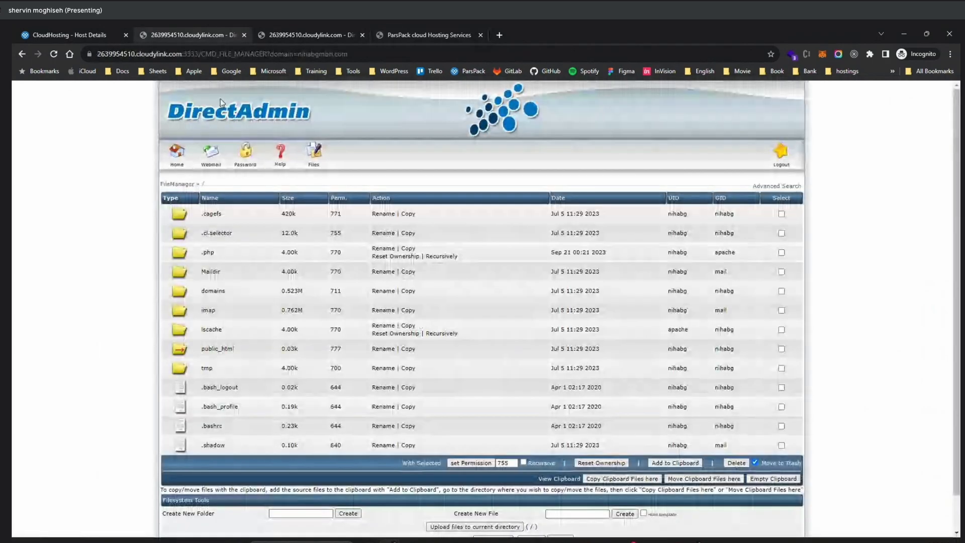
left_click(218, 351)
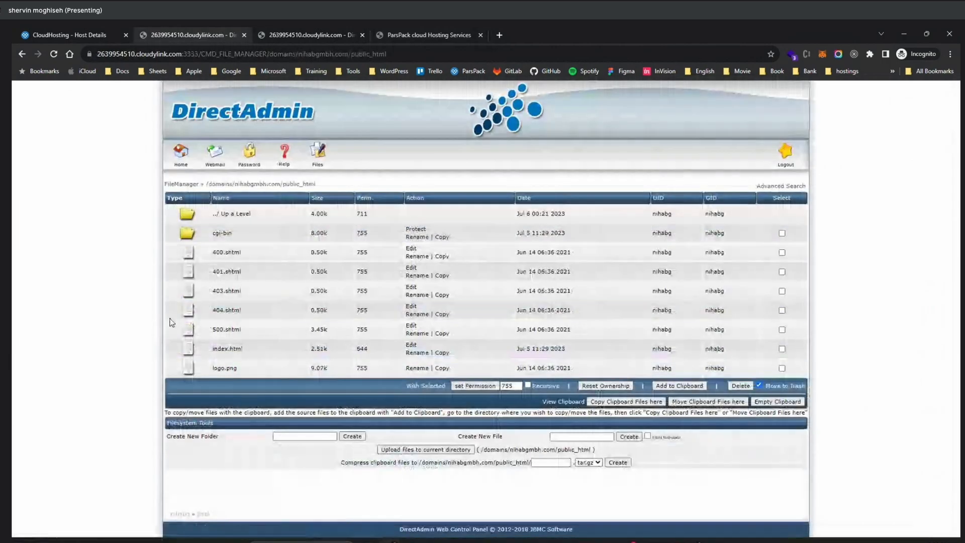
left_click(397, 32)
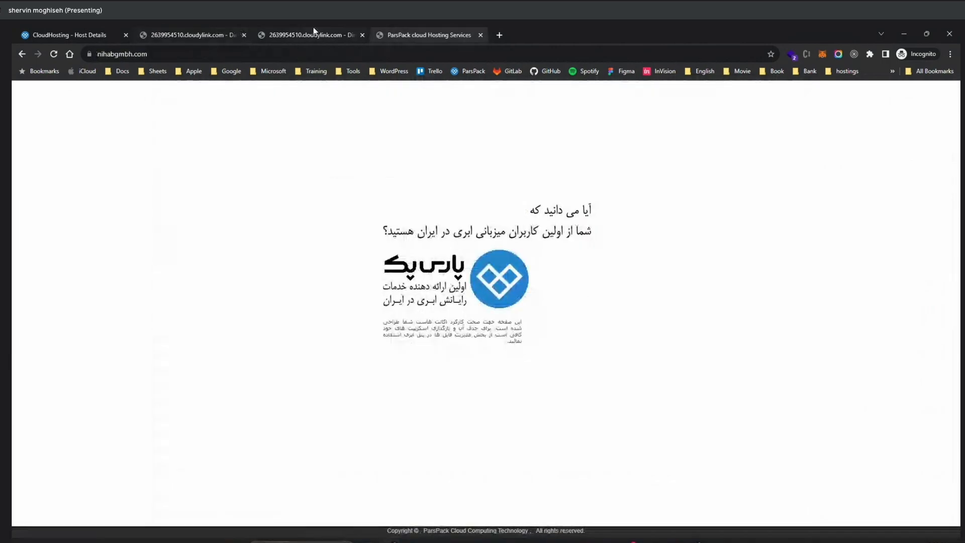
left_click(201, 36)
left_click(196, 40)
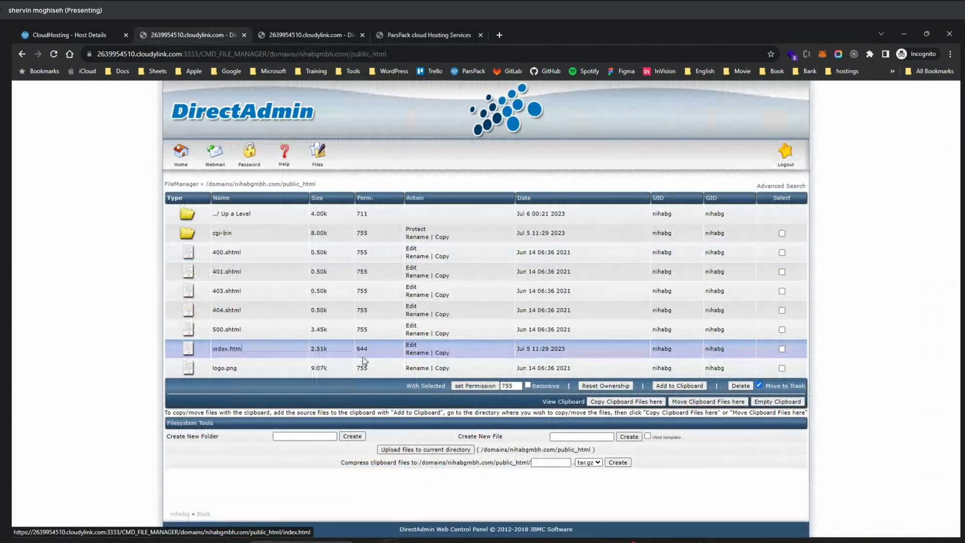
Open index.html for editing and compare the notice text in its body with the live page.
left_click(411, 345)
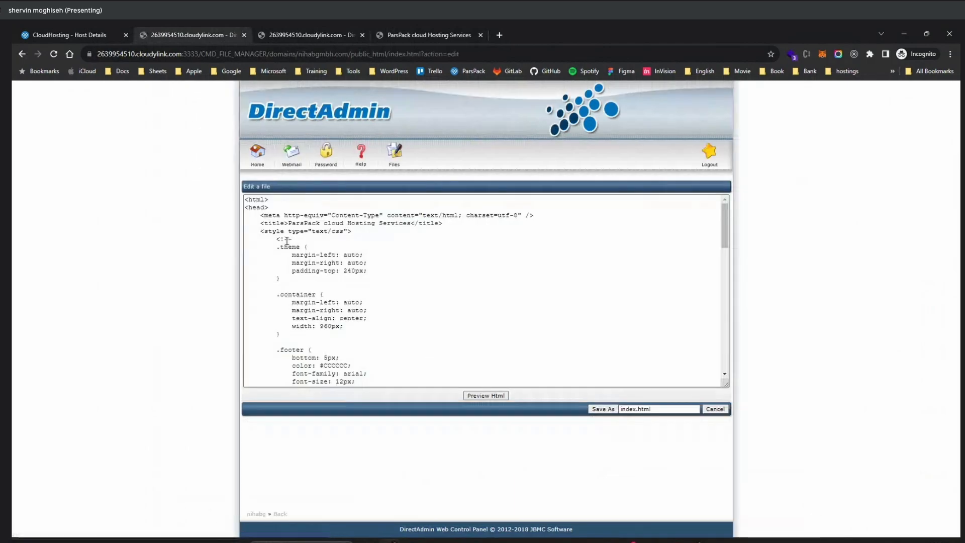
scroll(300, 259, "down", 5)
scroll(299, 257, "up", 5)
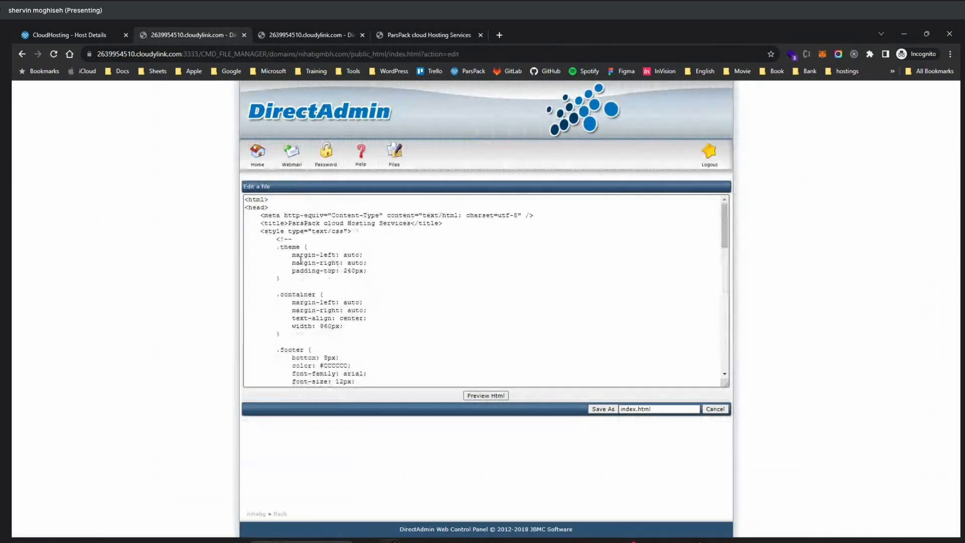
scroll(295, 254, "down", 2)
scroll(290, 251, "down", 8)
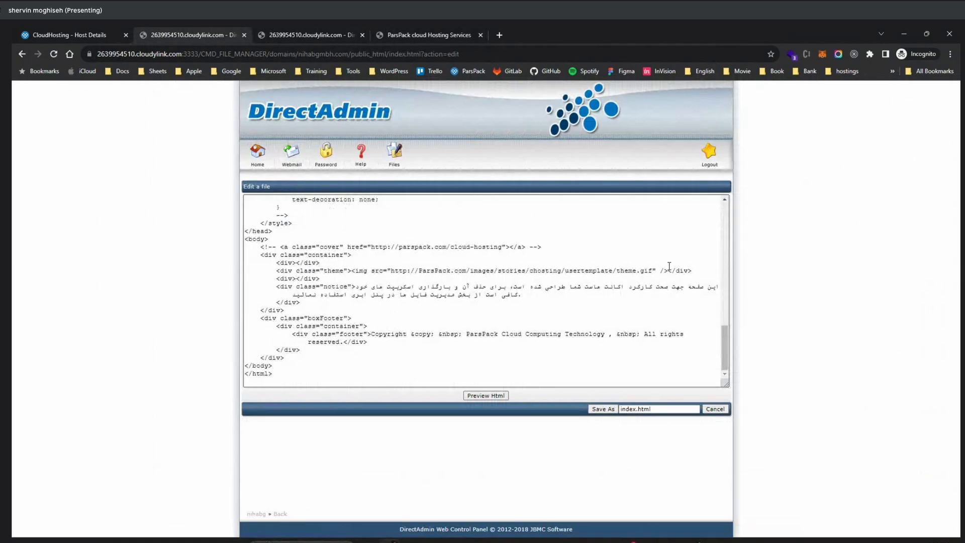
left_click_drag(719, 289, 316, 286)
left_click(426, 32)
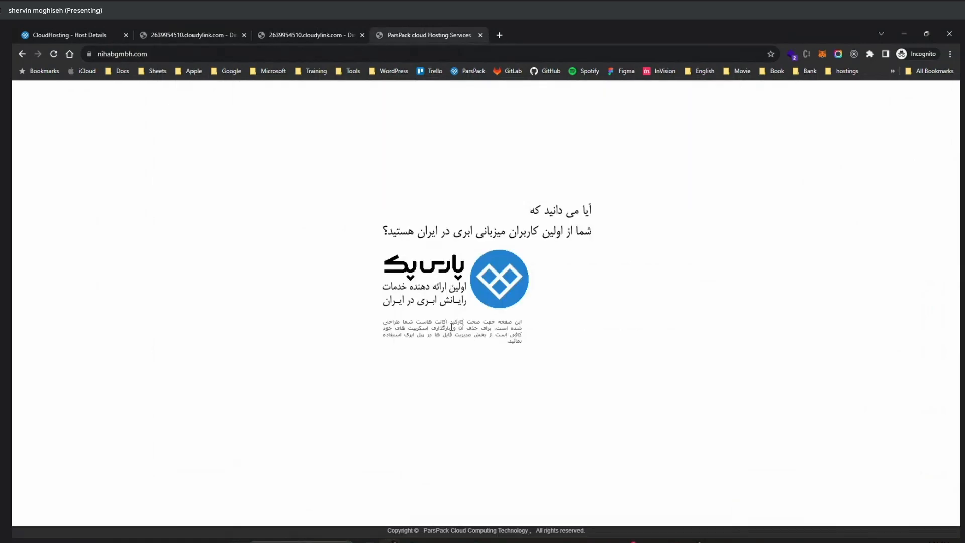
left_click(211, 31)
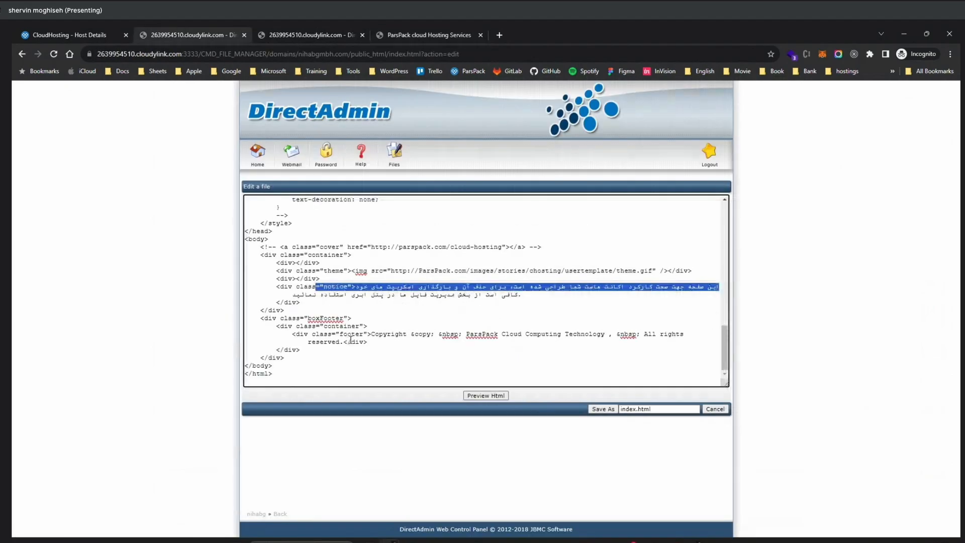
Check the index.html source against the live page once more, and view 400.shtml from the public_html listing.
scroll(336, 335, "up", 10)
scroll(336, 335, "up", 2)
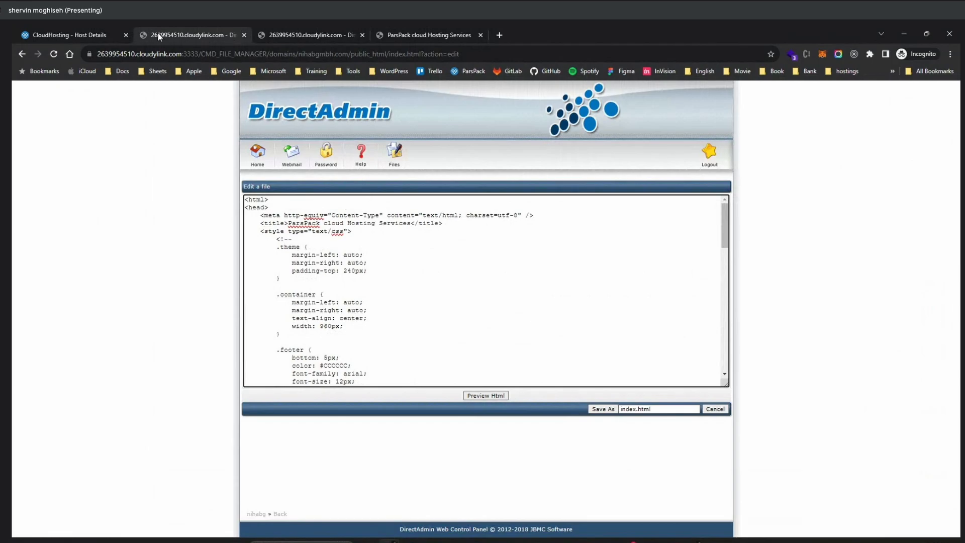
left_click(426, 32)
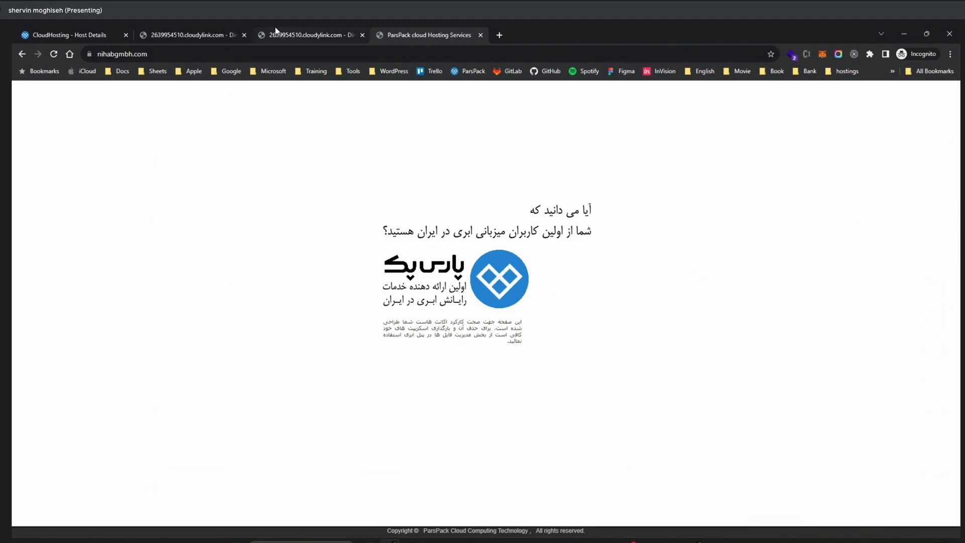
left_click(233, 27)
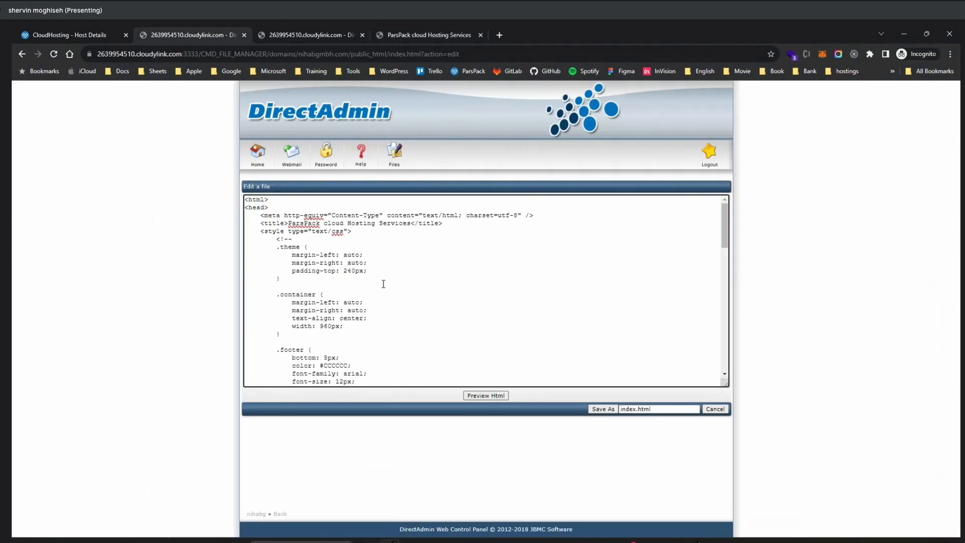
scroll(383, 284, "down", 2)
scroll(382, 284, "up", 2)
left_click(23, 53)
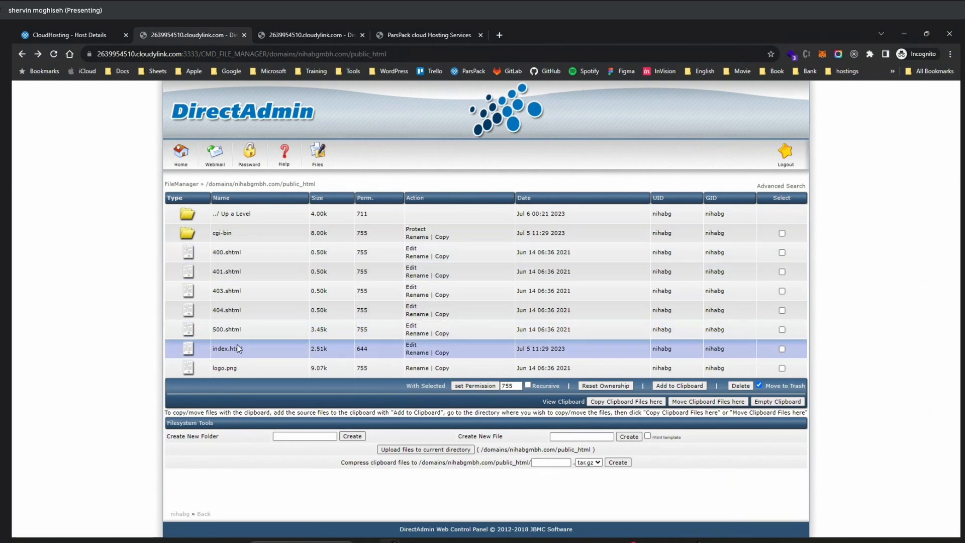
left_click(187, 256)
left_click(22, 56)
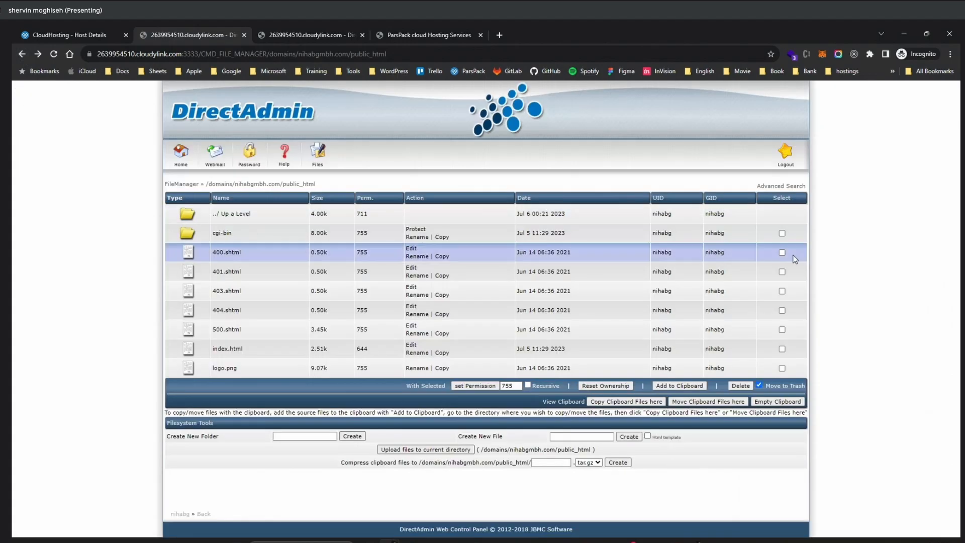
Delete 400.shtml, 401.shtml, 403.shtml, 404.shtml, 500.shtml, index.html and logo.png from public_html, moving them to the trash.
left_click(782, 252)
left_click(782, 368)
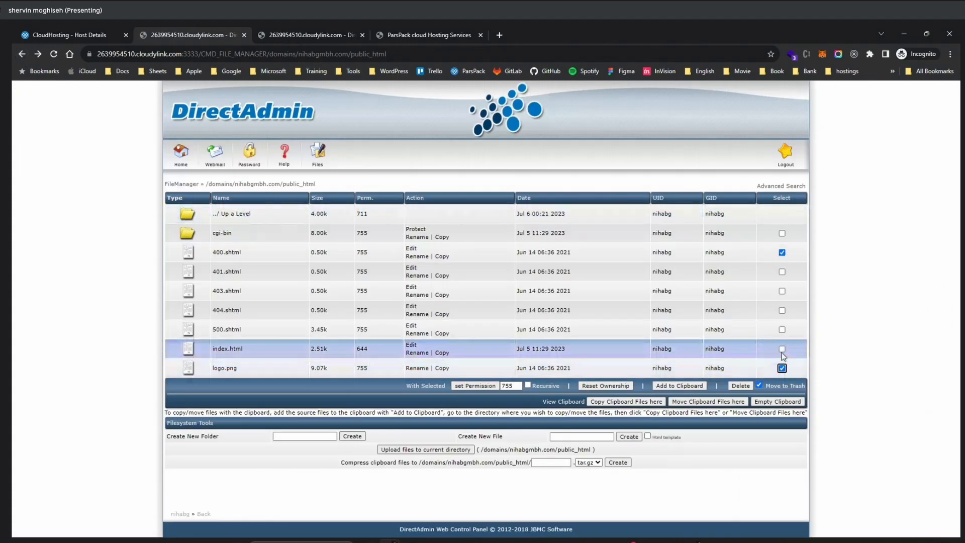
left_click(782, 348)
left_click(782, 330)
left_click(782, 310)
left_click(782, 291)
left_click(782, 272)
left_click(745, 385)
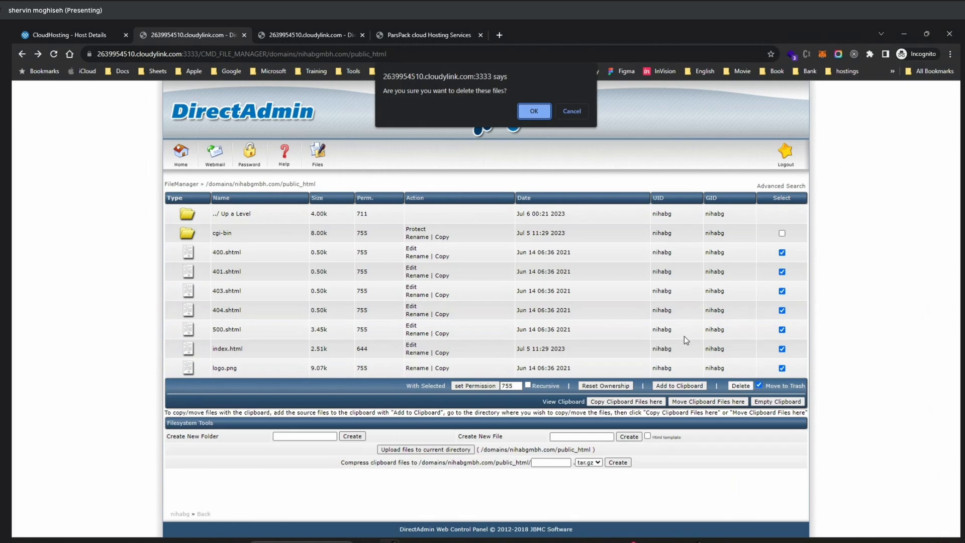
left_click(534, 111)
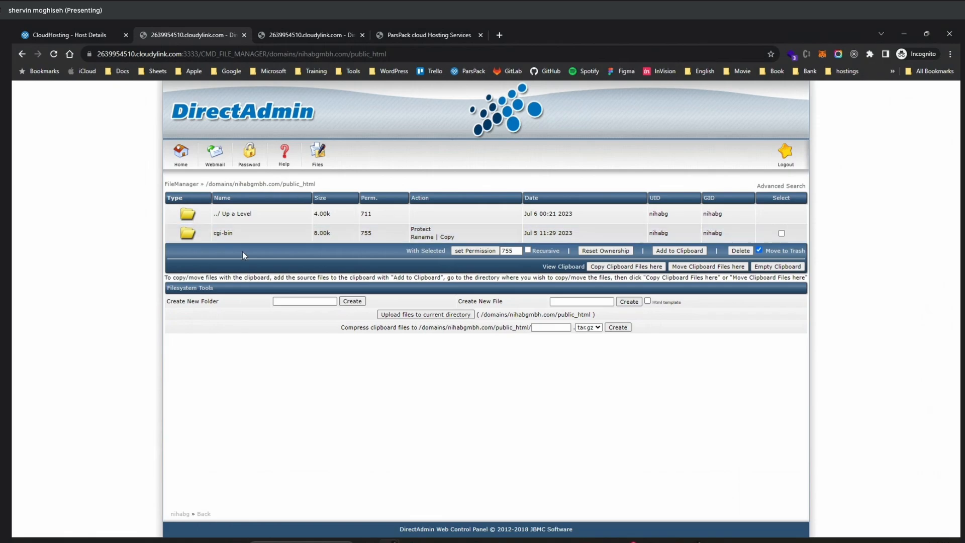
Look inside the cgi-bin folder and return to public_html.
left_click(221, 232)
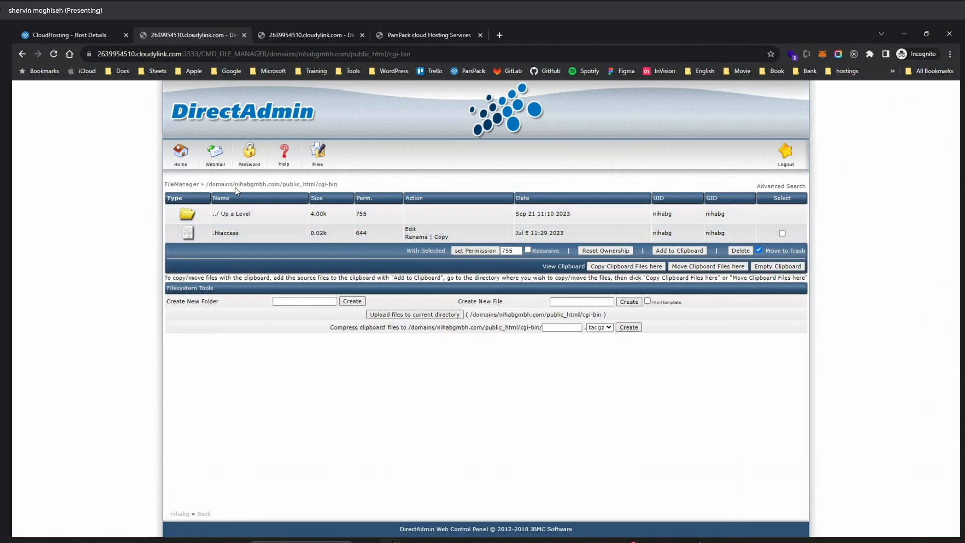
left_click(229, 214)
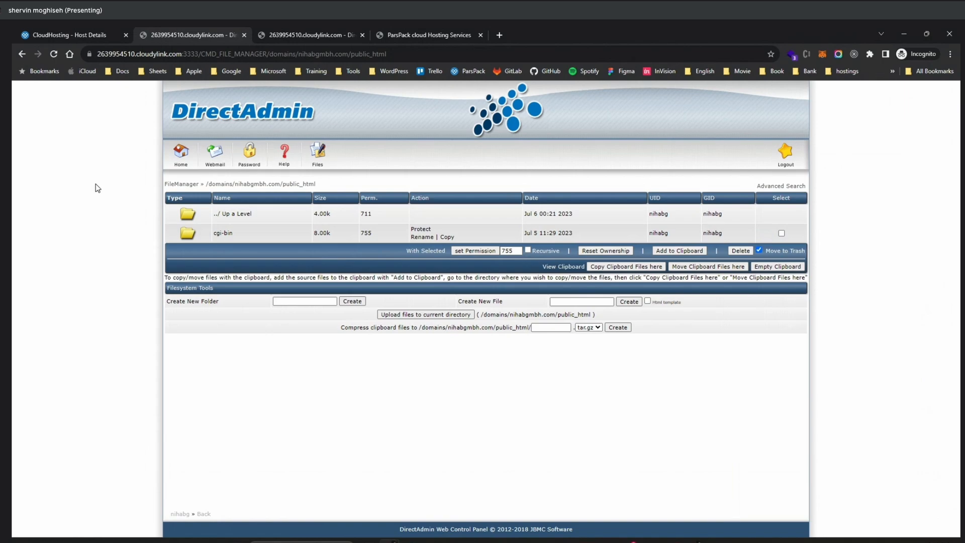
Start a file upload to public_html and browse to the local folder Downloads > Telegram Desktop > title for the first file.
left_click(414, 315)
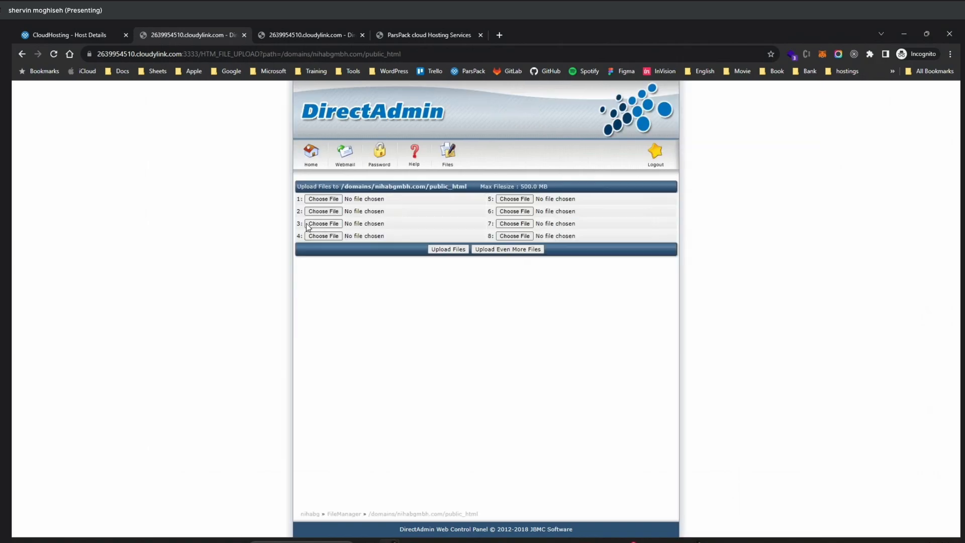
left_click(324, 200)
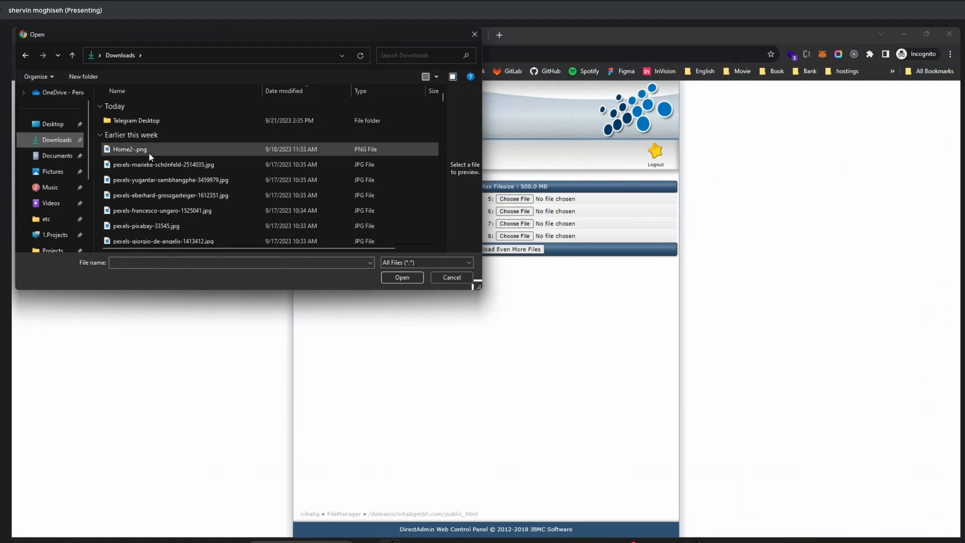
scroll(149, 212, "down", 2)
scroll(140, 193, "down", 2)
scroll(140, 194, "up", 2)
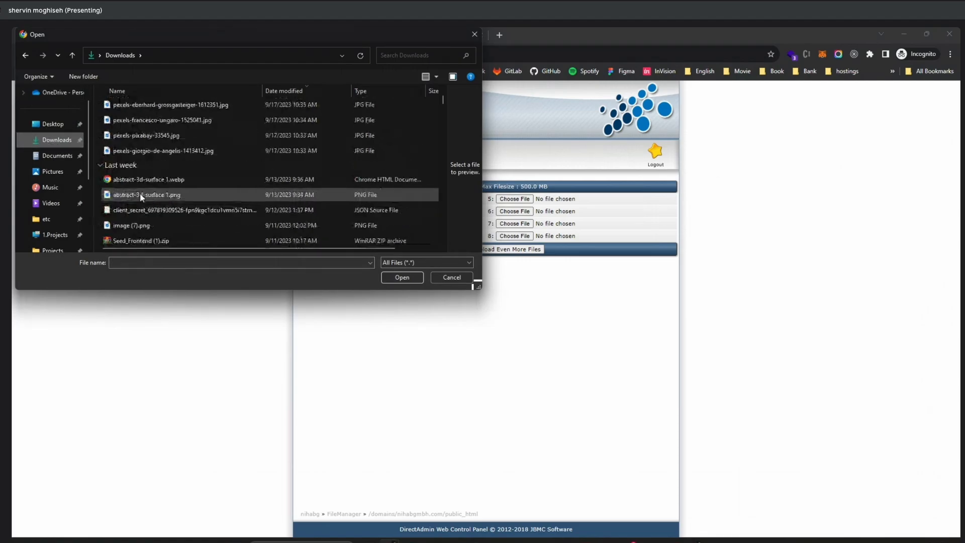
scroll(139, 194, "down", 3)
scroll(140, 196, "down", 1)
scroll(146, 186, "up", 2)
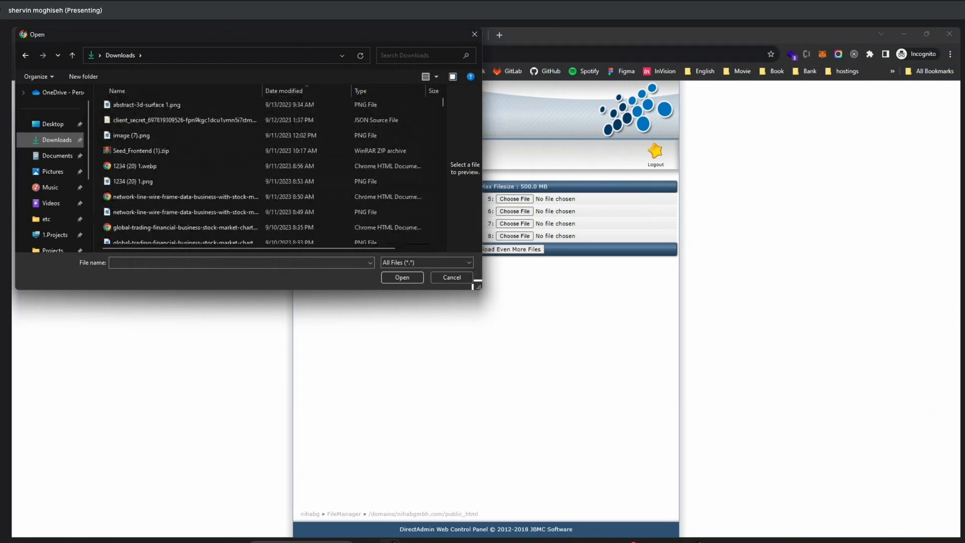
left_click(454, 542)
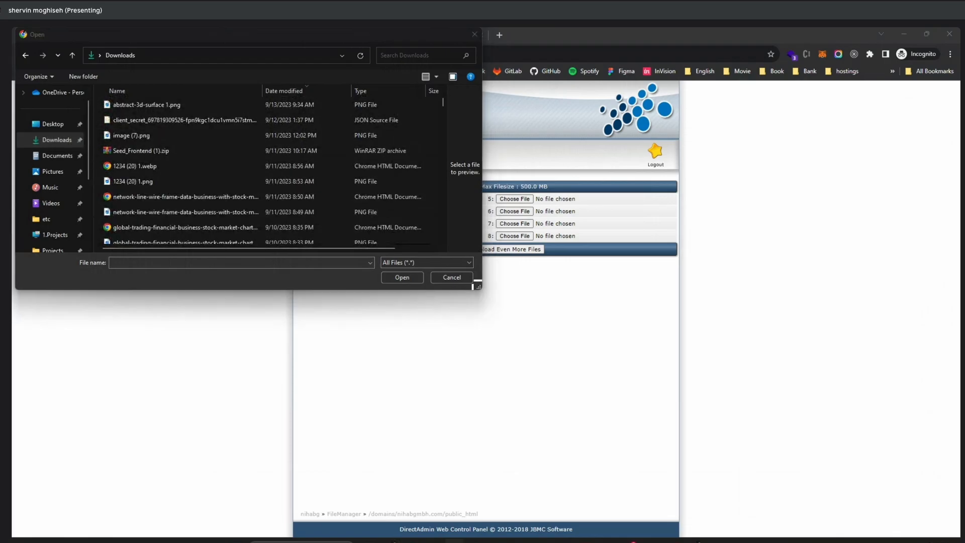
left_click(176, 50)
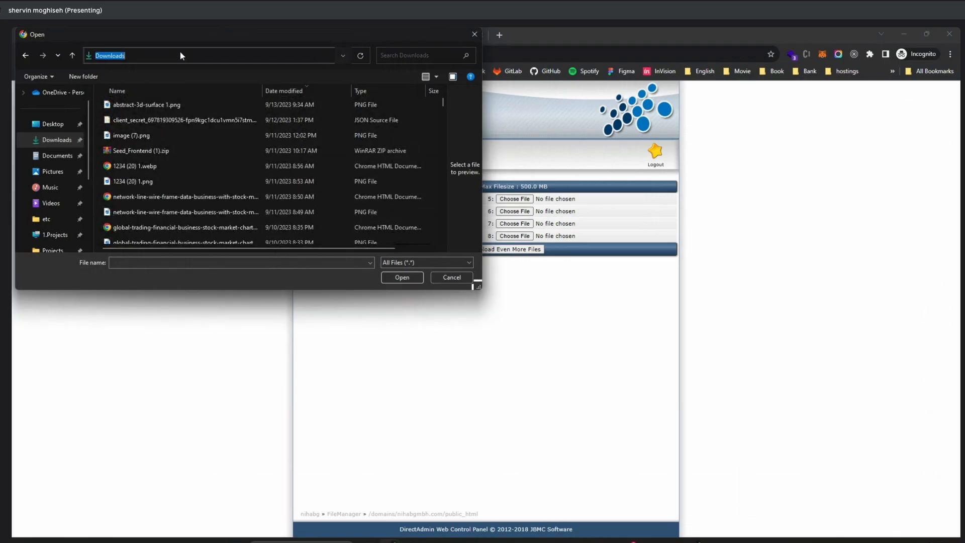
key("ctrl+v")
key("Return")
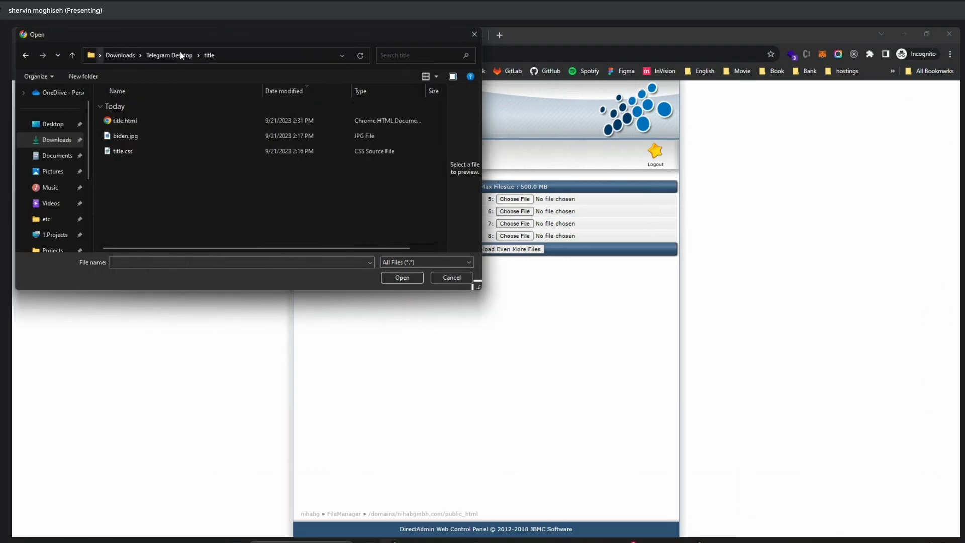
Choose title.html as the first file to upload.
left_click(122, 121)
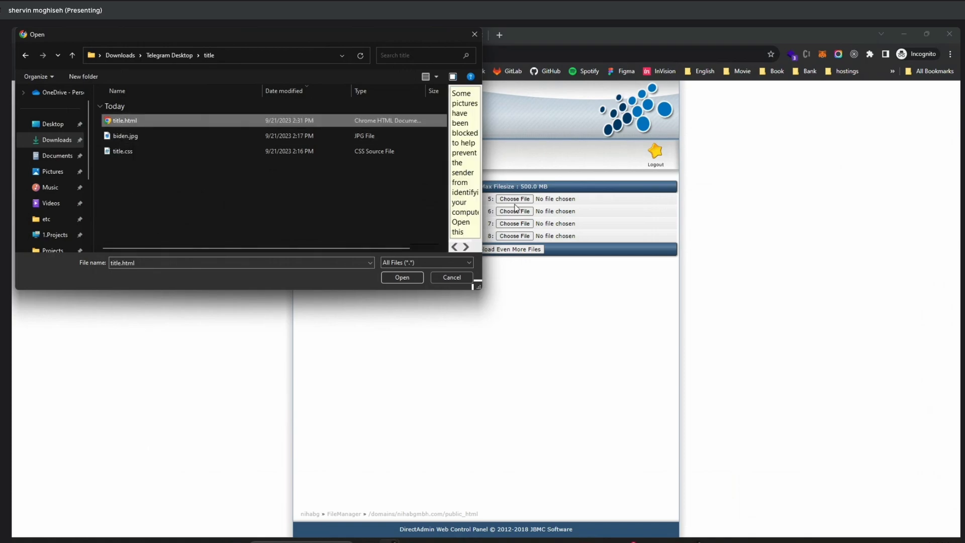
left_click(127, 183)
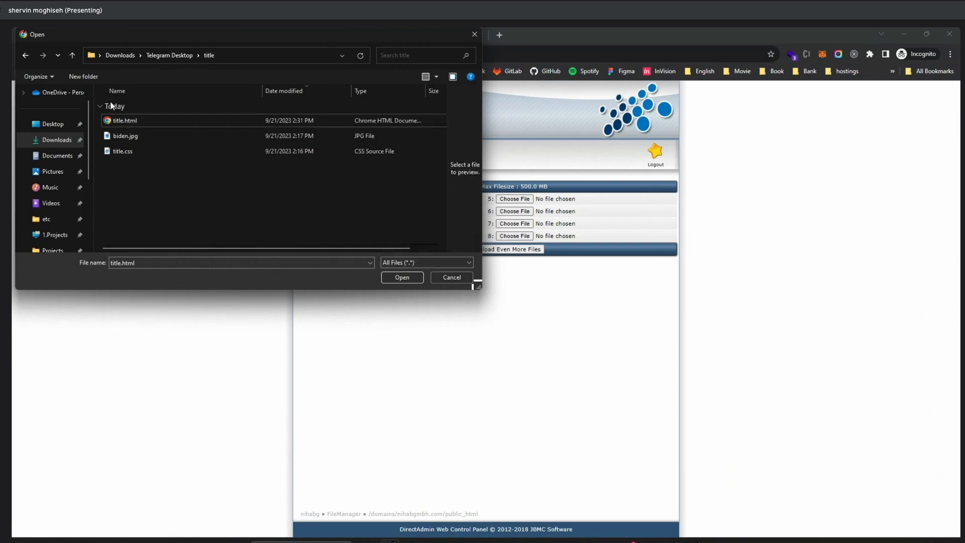
left_click(125, 125)
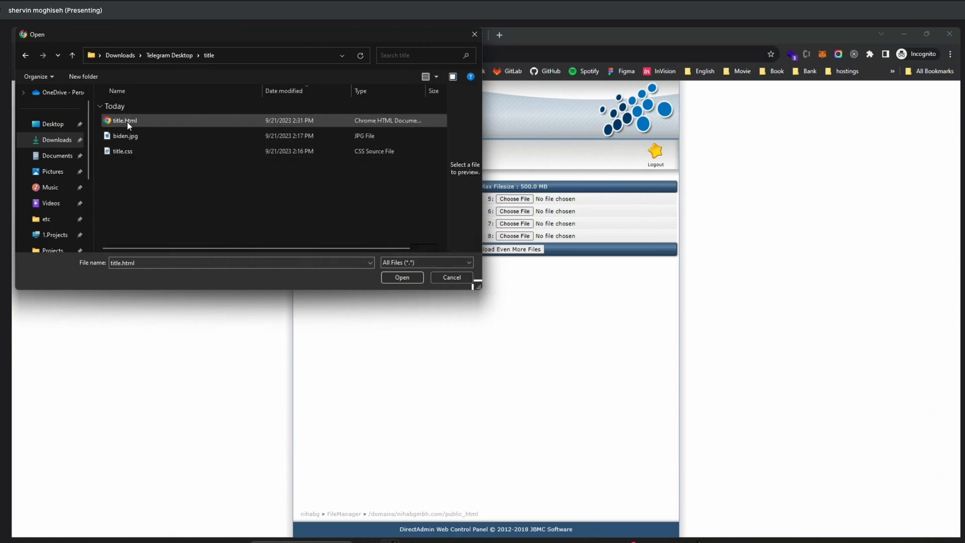
left_click(410, 276)
Add biden.jpg and title.css as the second and third files and upload all three to public_html.
left_click(324, 212)
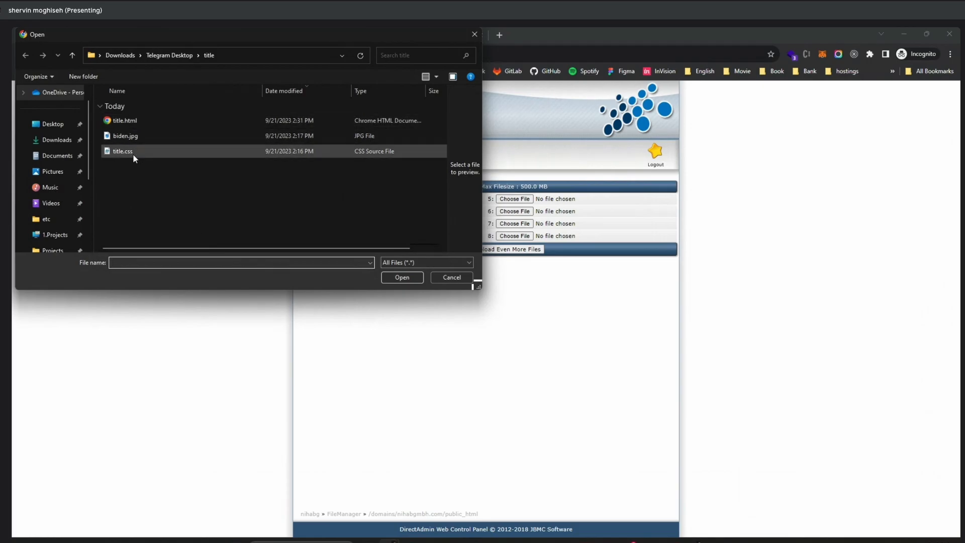
left_click(128, 136)
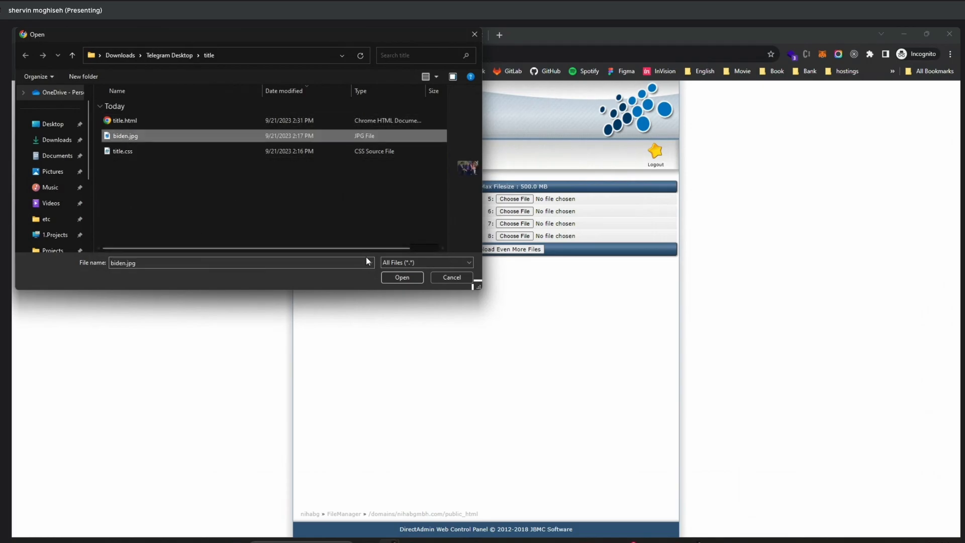
left_click(402, 277)
left_click(308, 238)
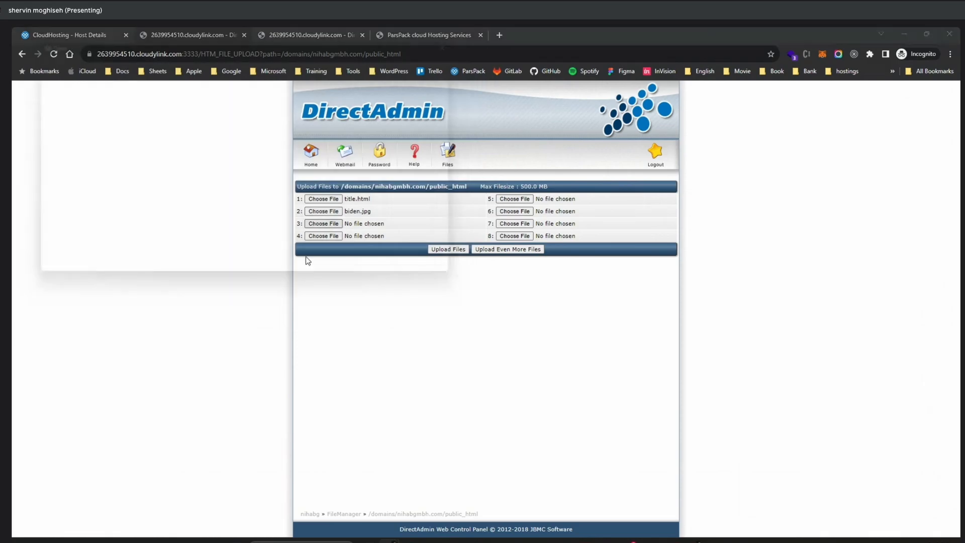
left_click(123, 151)
left_click(402, 277)
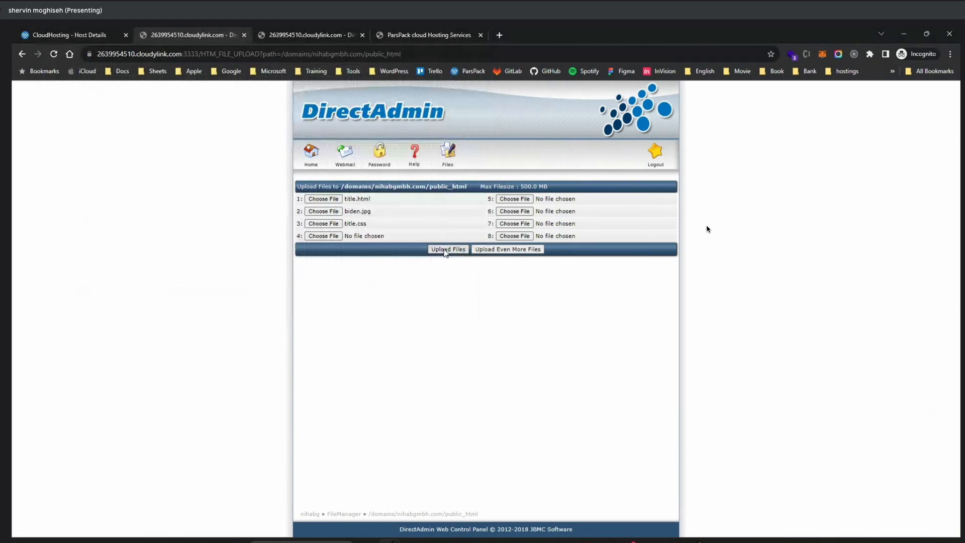
left_click(445, 249)
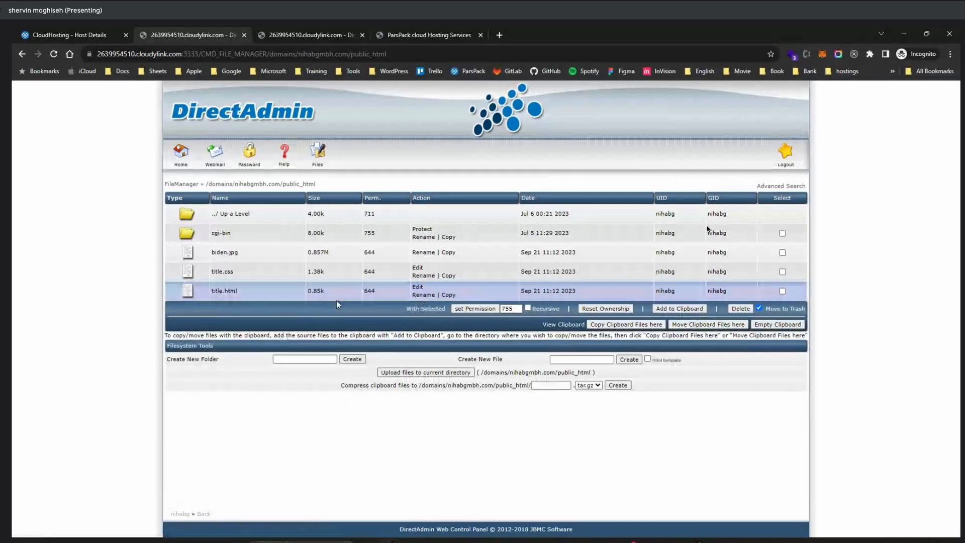
Review the source of title.html in public_html and rename the file to index.html.
left_click(420, 289)
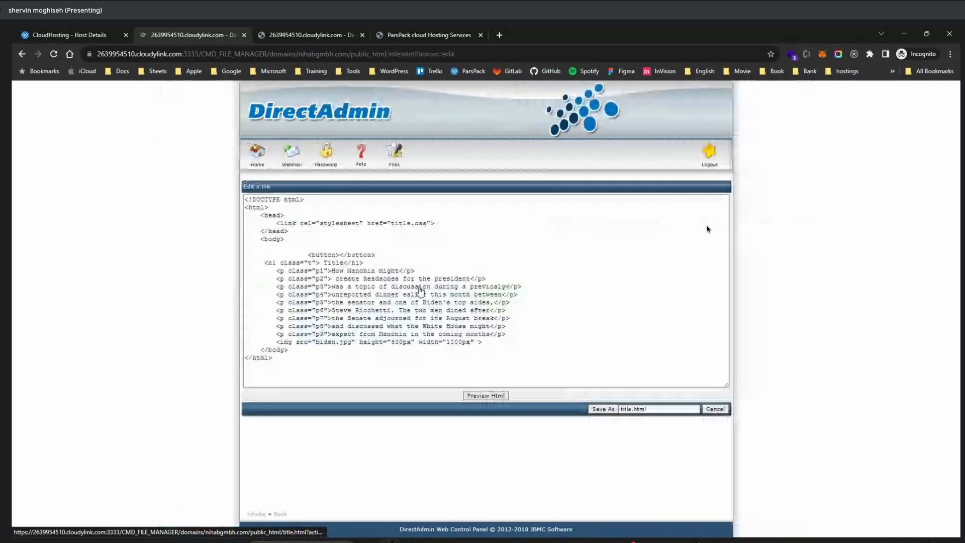
left_click(22, 54)
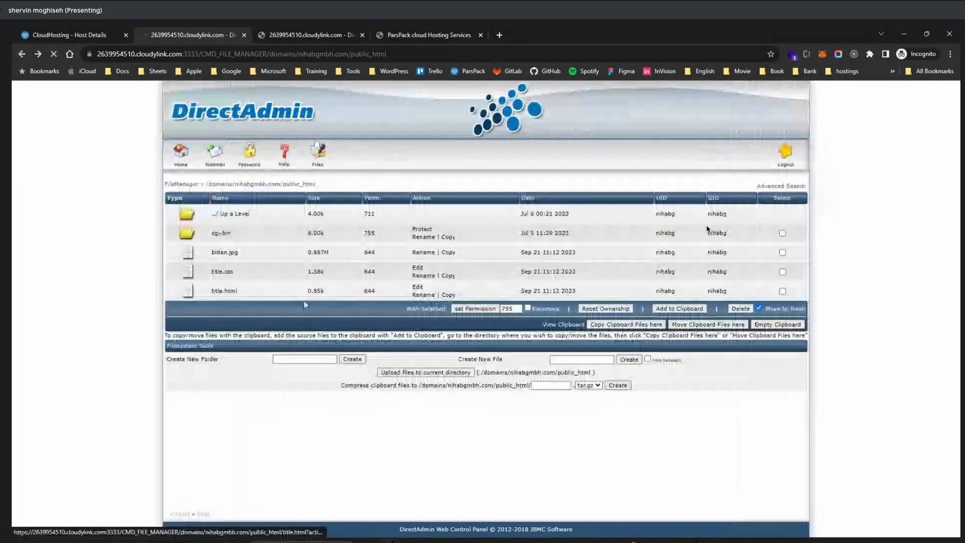
left_click(303, 300)
left_click(305, 197)
double_click(305, 198)
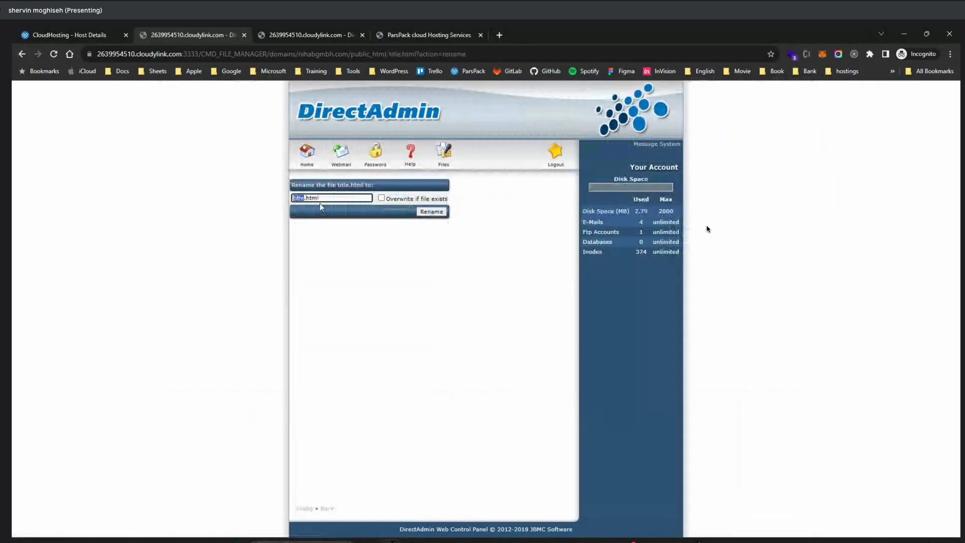
type("index")
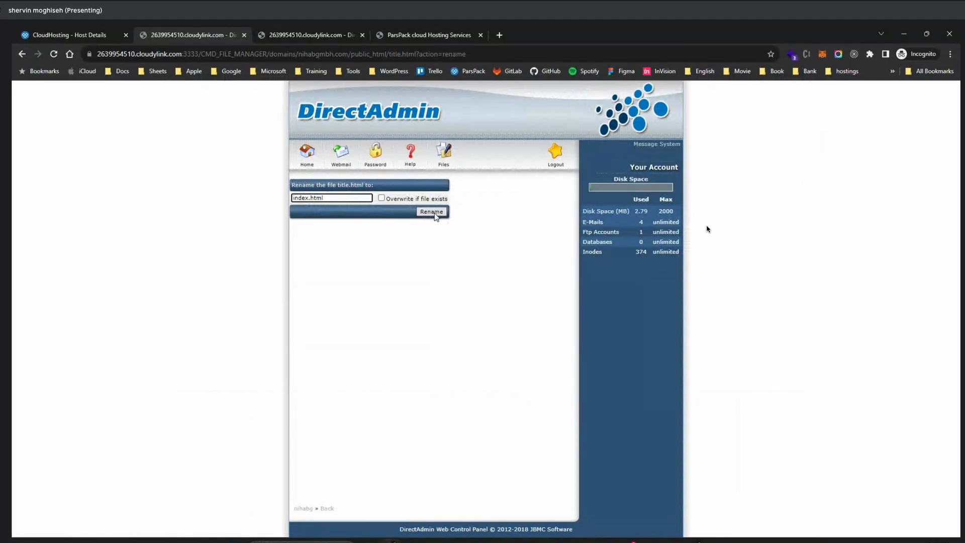
left_click(429, 213)
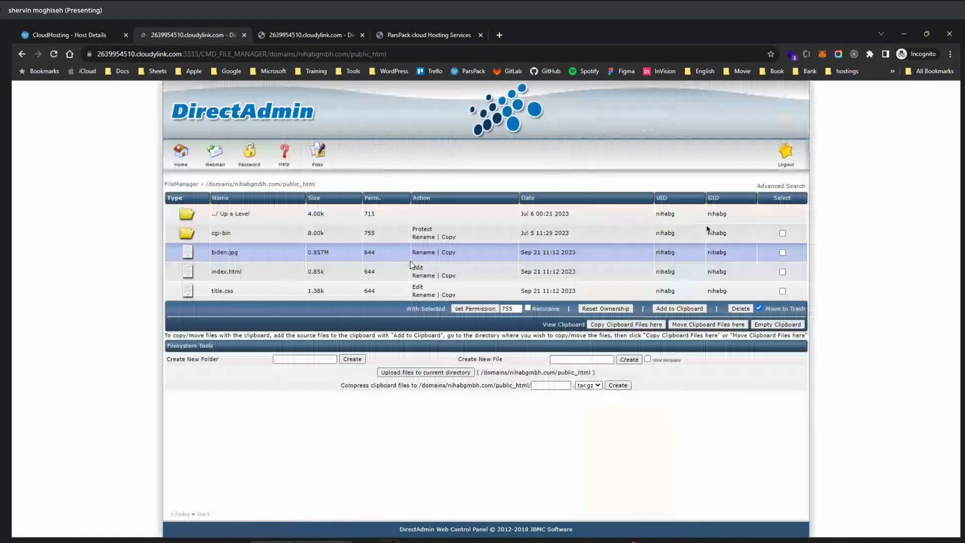
Reload the live nihabgmbh.com site and check the newly uploaded page.
left_click(401, 37)
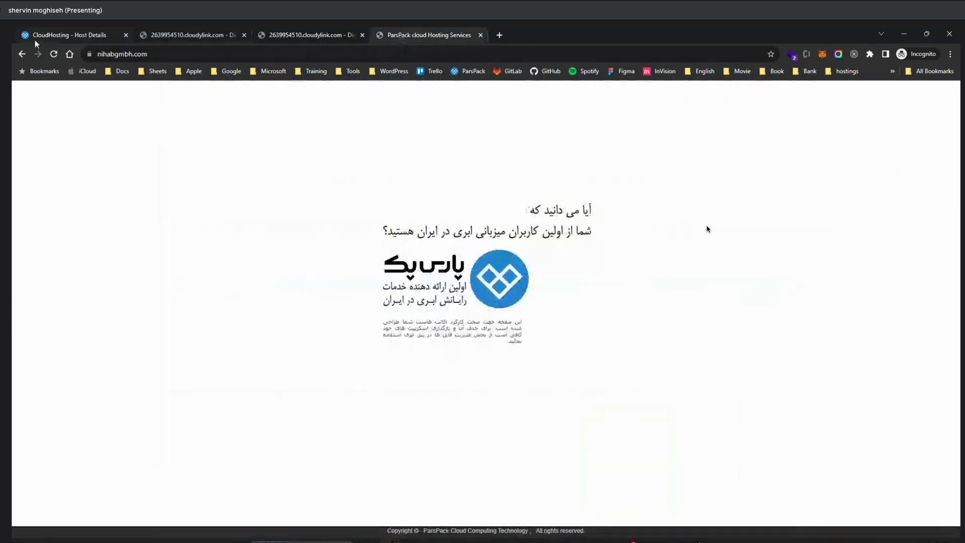
left_click(53, 54)
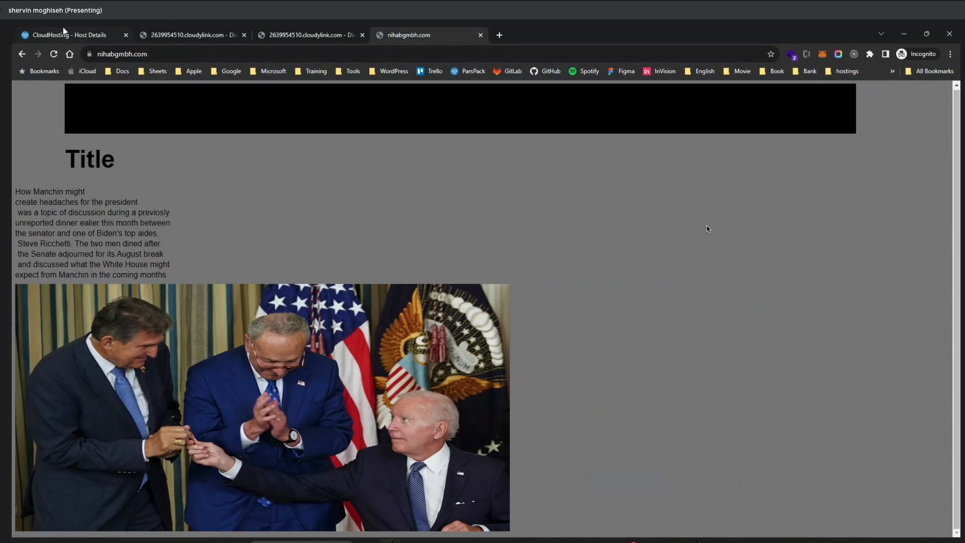
mouse_move(63, 29)
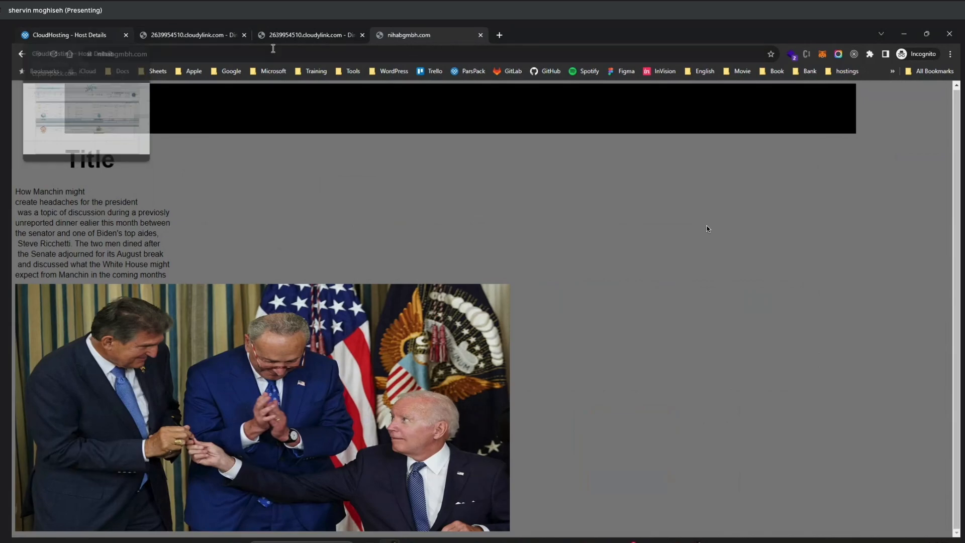